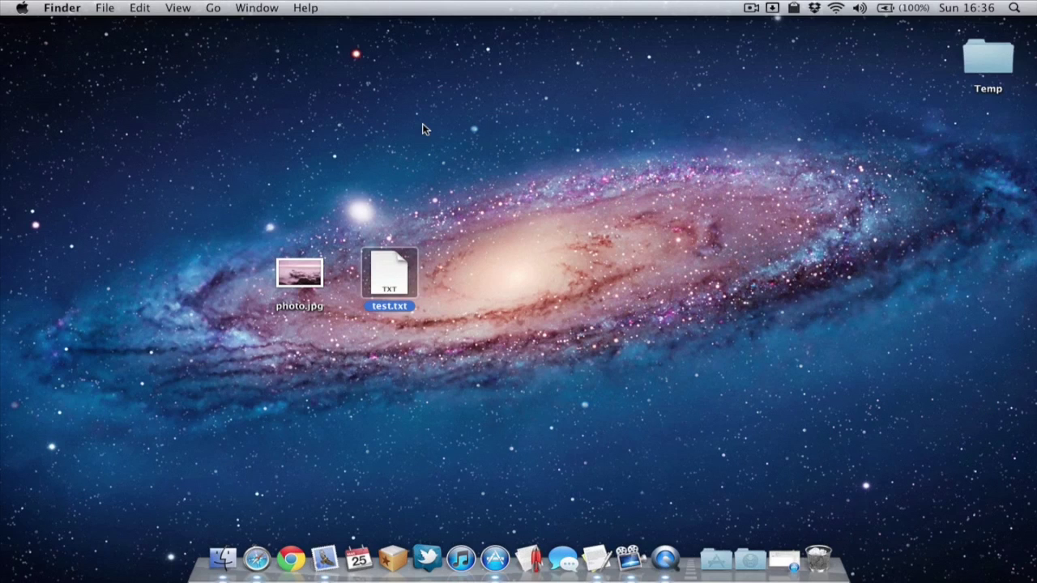
- Open and close the Dropzone destination grid from the menu-bar icon to look over its targets
click(773, 9)
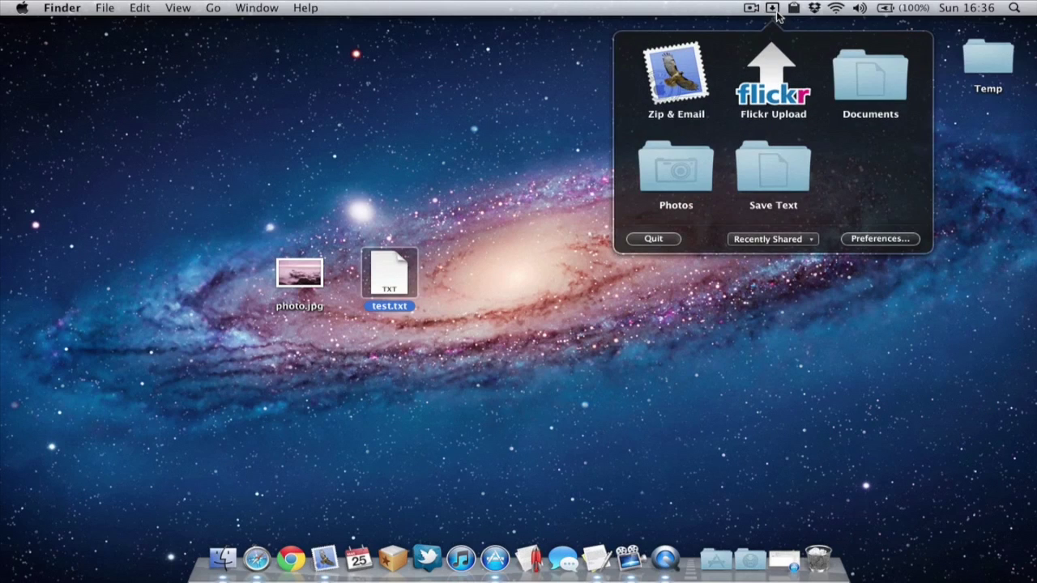
click(775, 9)
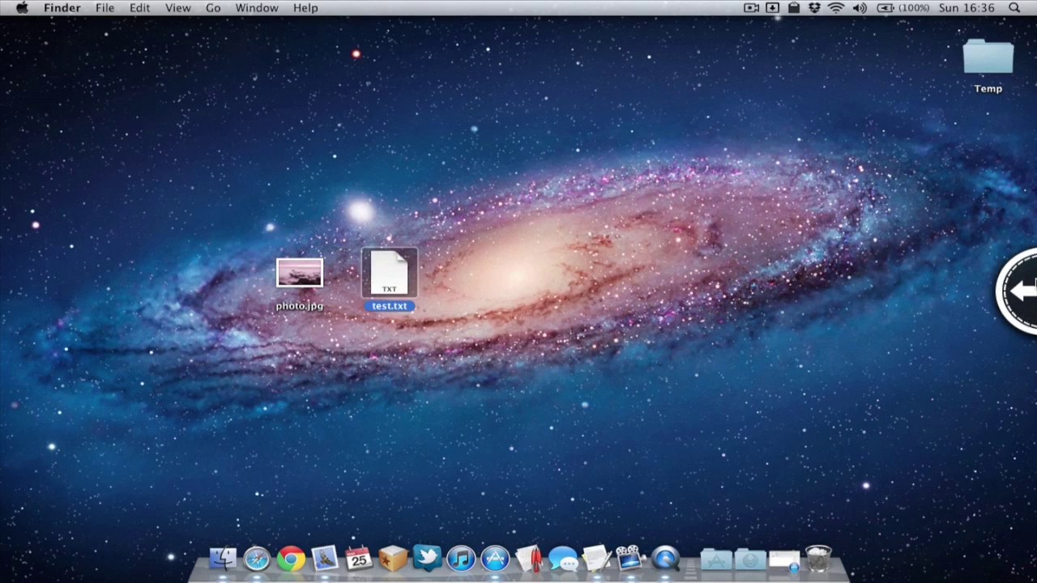
mouse_move(1034, 288)
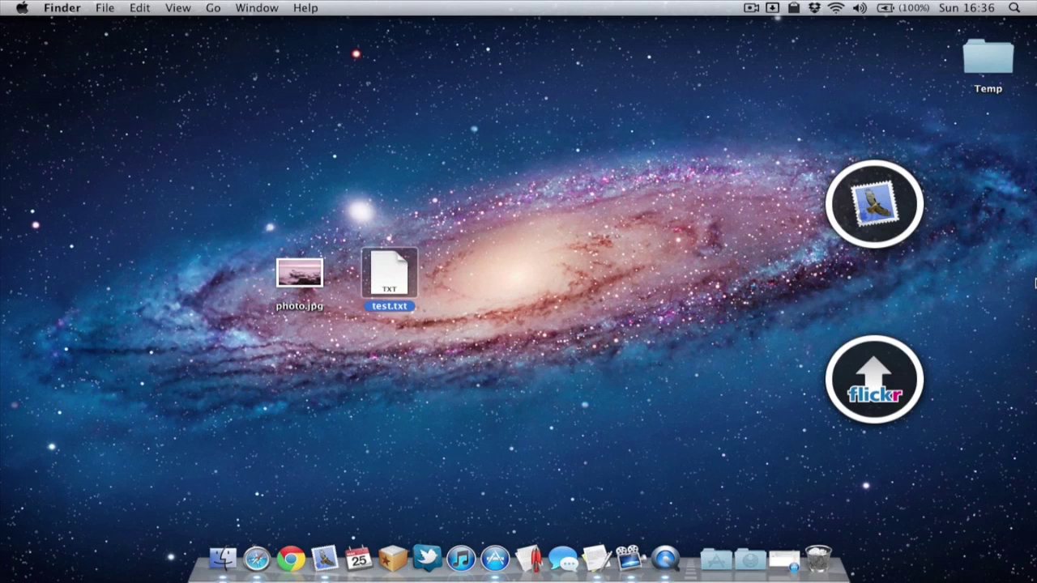
click(773, 9)
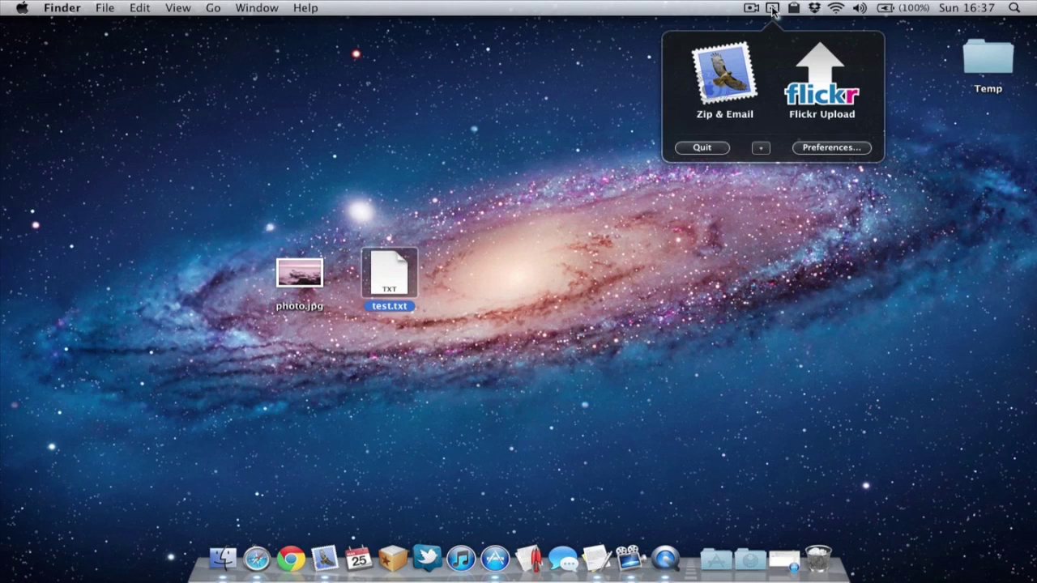
- Drag photo.jpg onto the Dropzone icon and drop it on the Flickr Upload destination
click(595, 85)
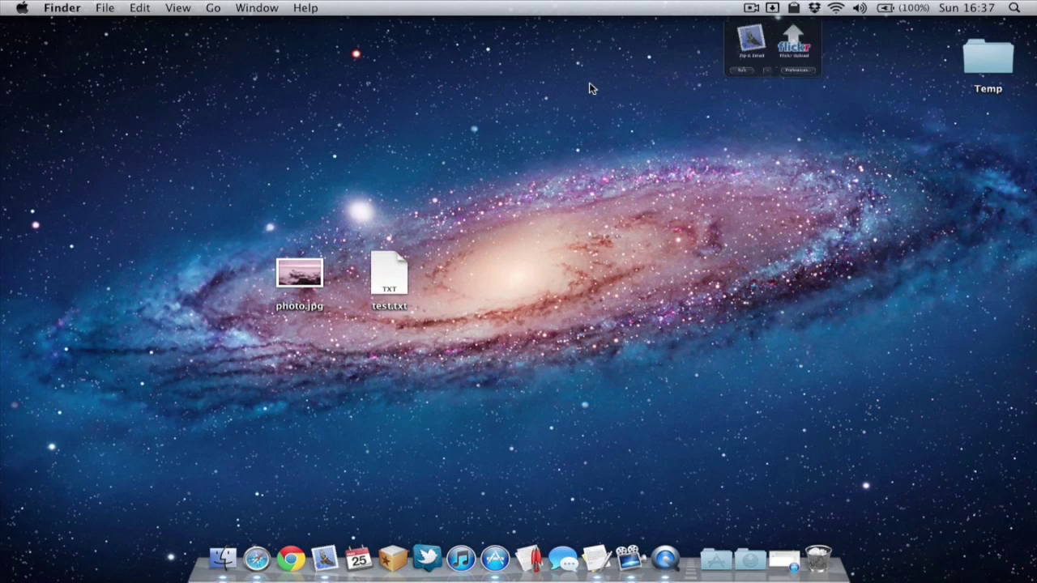
drag(303, 275, 775, 9)
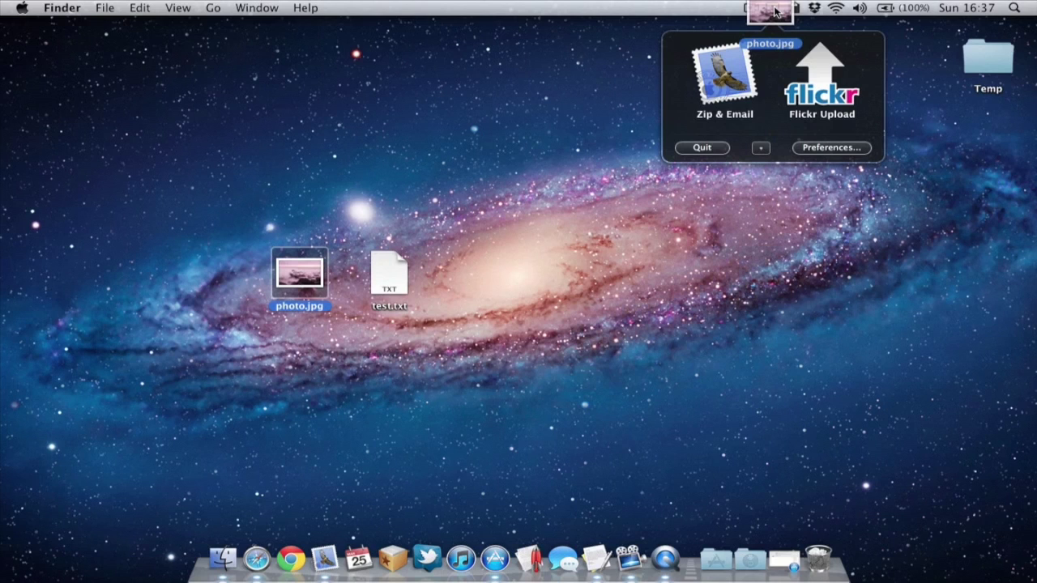
drag(774, 10, 816, 72)
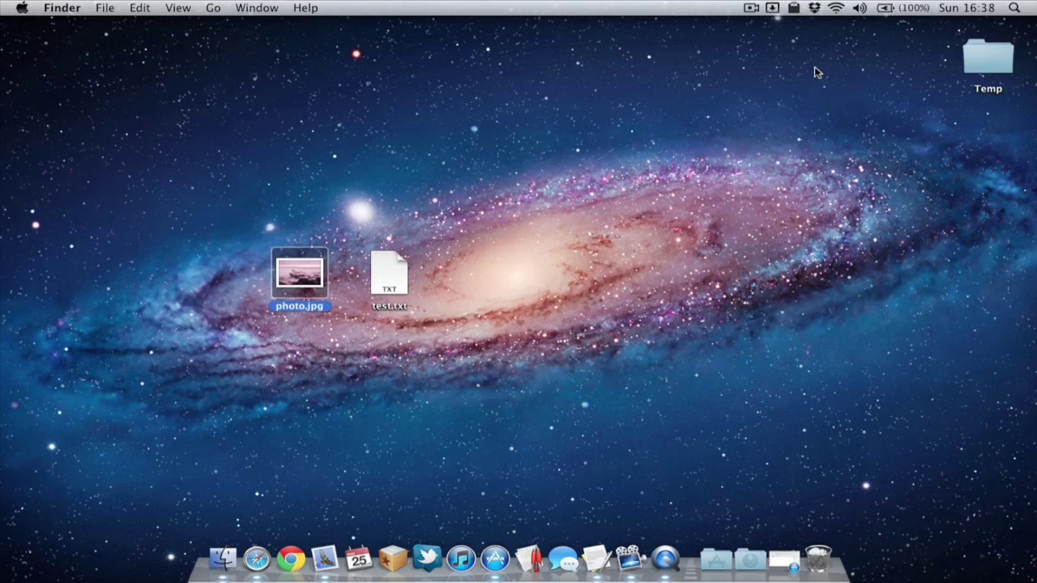
- Drop test.txt on Zip & Email, then close the new Mail message with Don't Save
click(389, 279)
drag(389, 278, 730, 81)
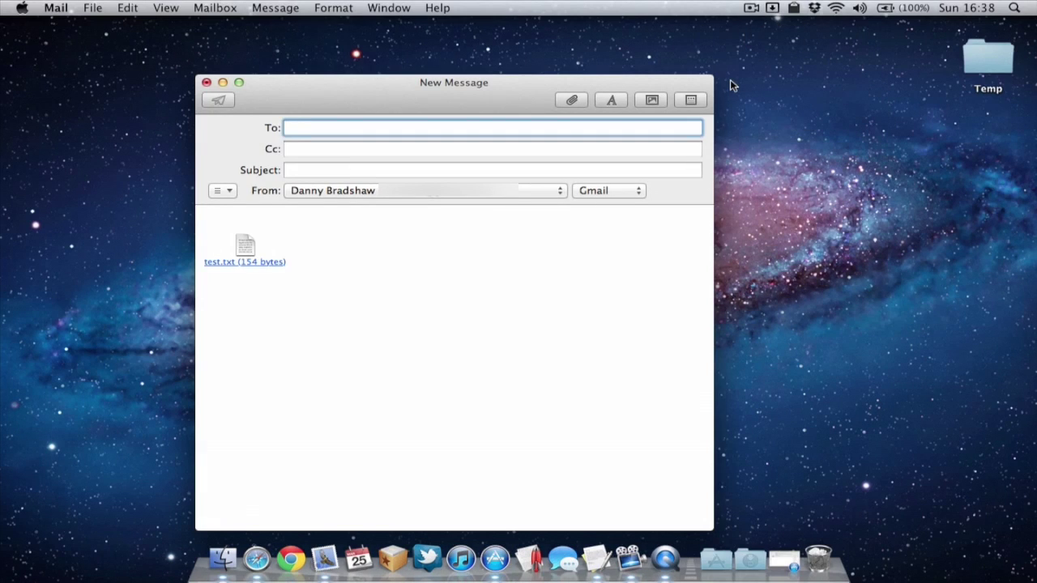
click(207, 83)
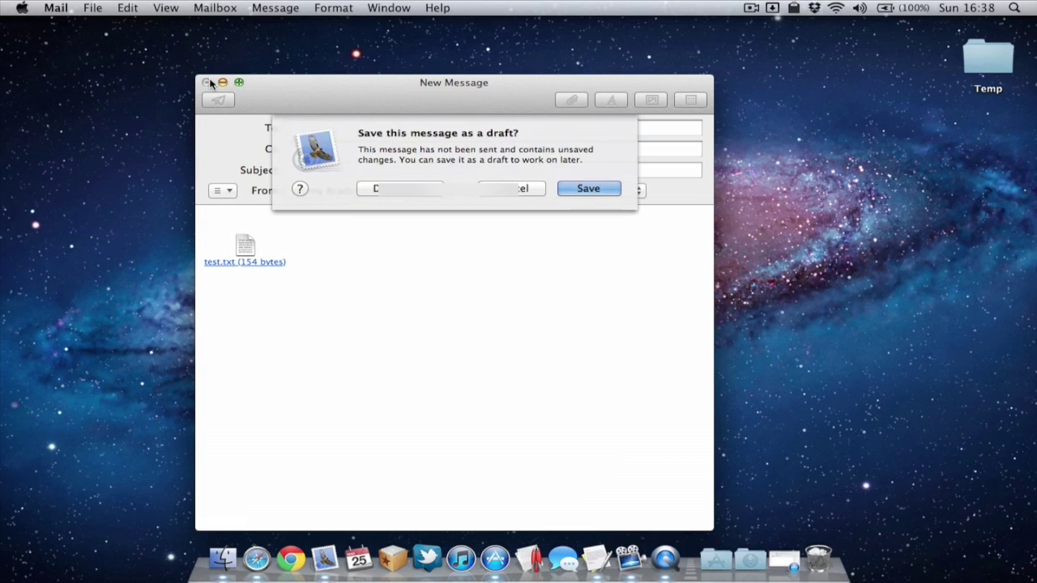
click(433, 194)
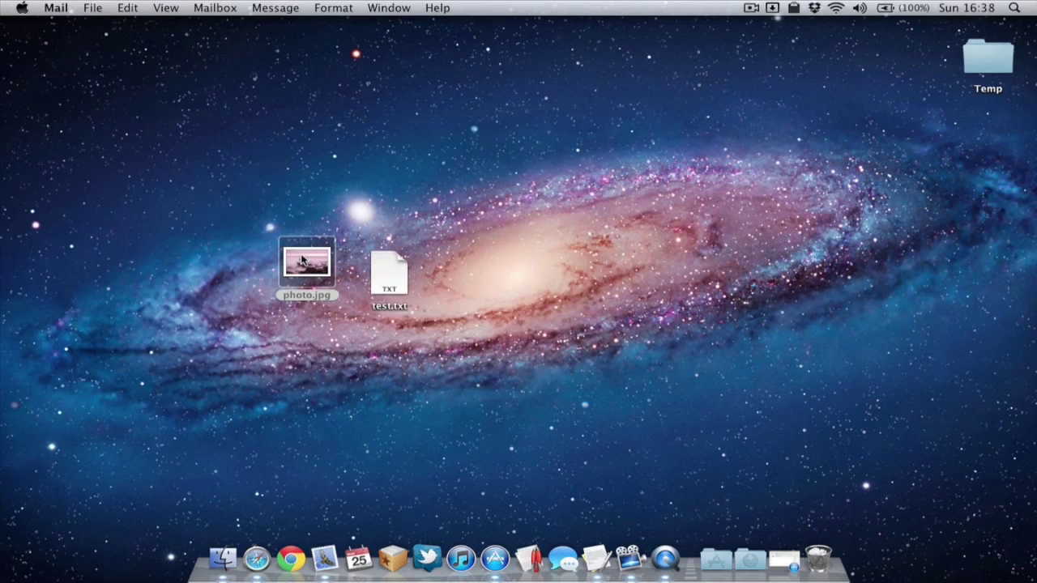
drag(302, 260, 879, 377)
click(774, 9)
- In Dropzone's destination preferences, add a new destination and choose the Move Files action
click(834, 151)
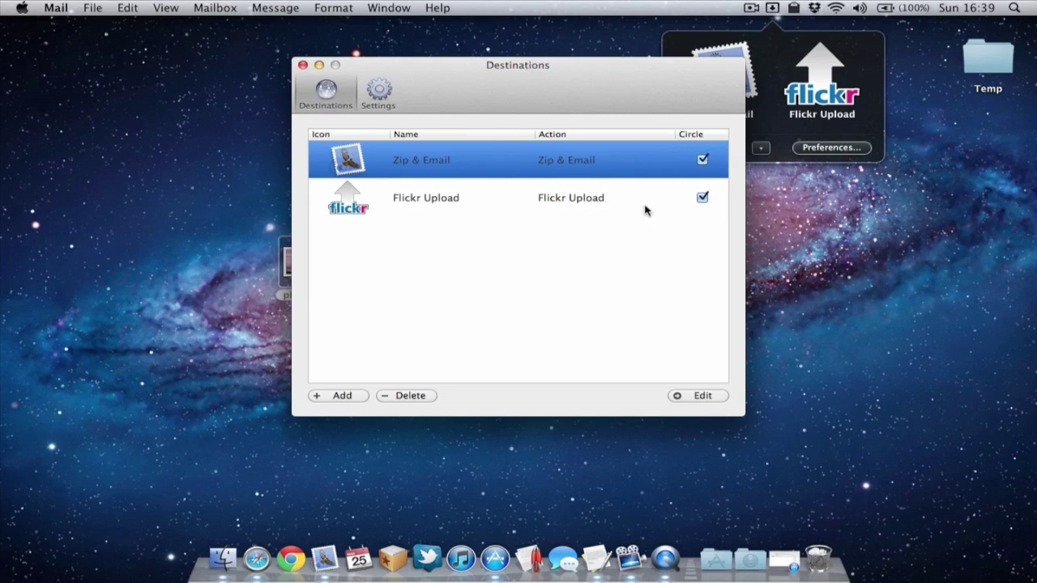
click(336, 397)
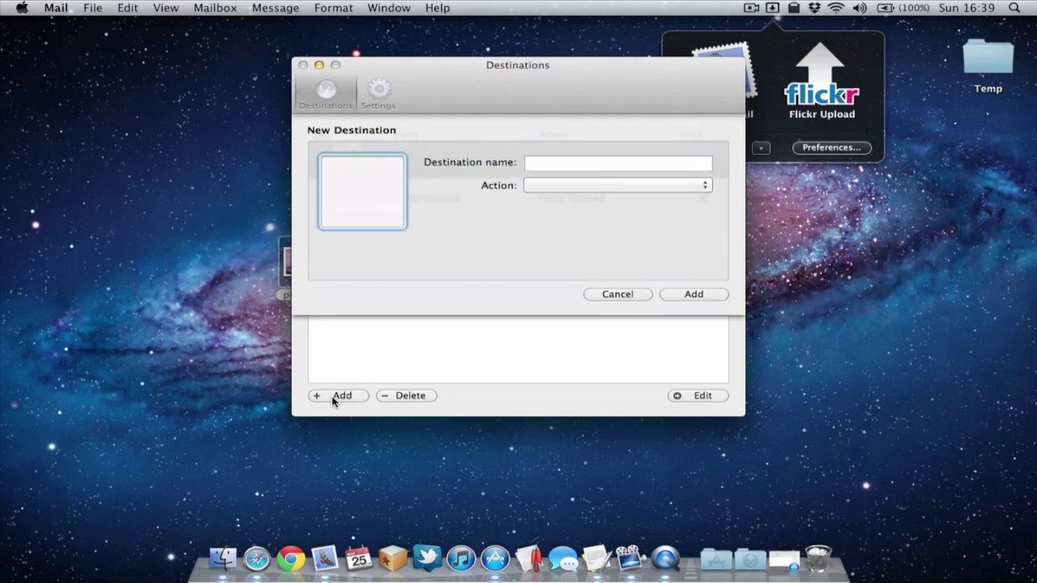
click(561, 187)
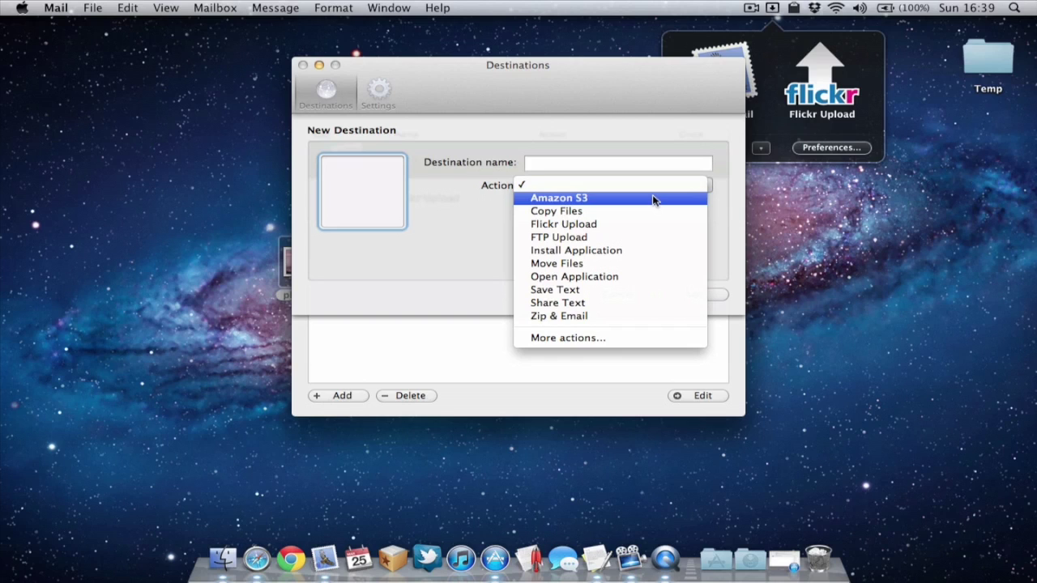
click(630, 264)
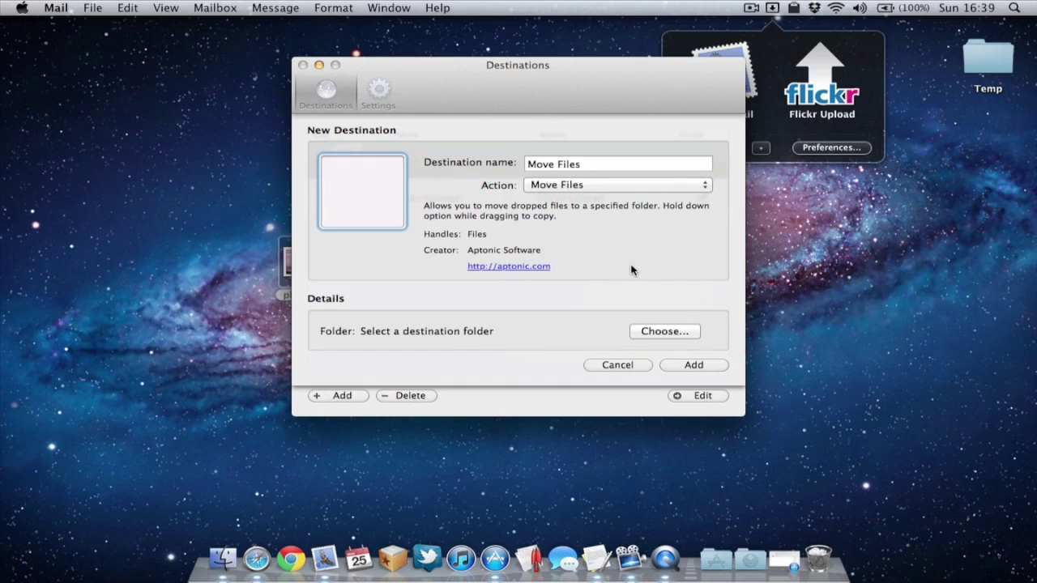
- Set the Pictures folder as the Move Files target and add that destination
click(662, 330)
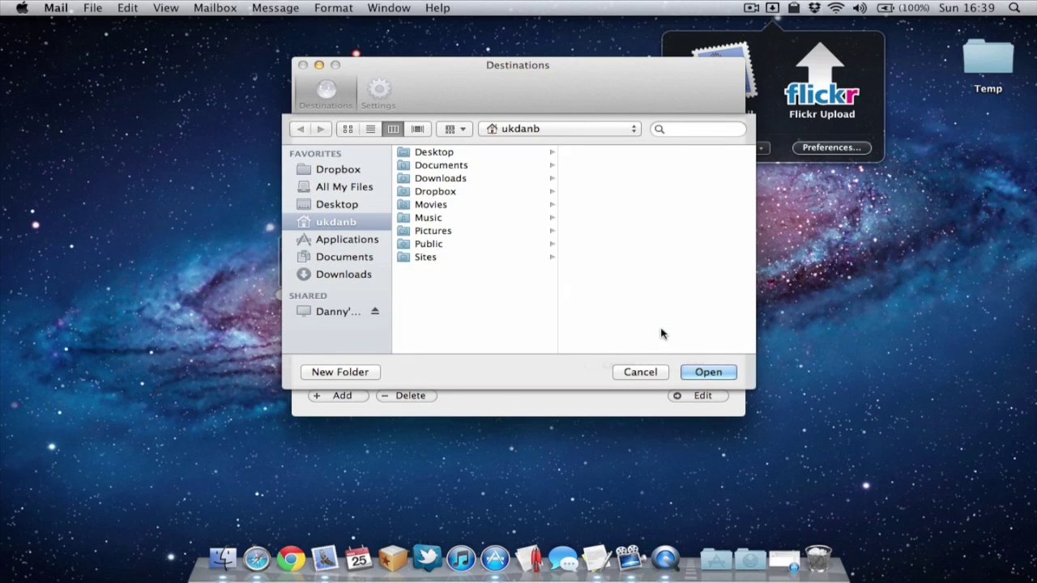
click(448, 231)
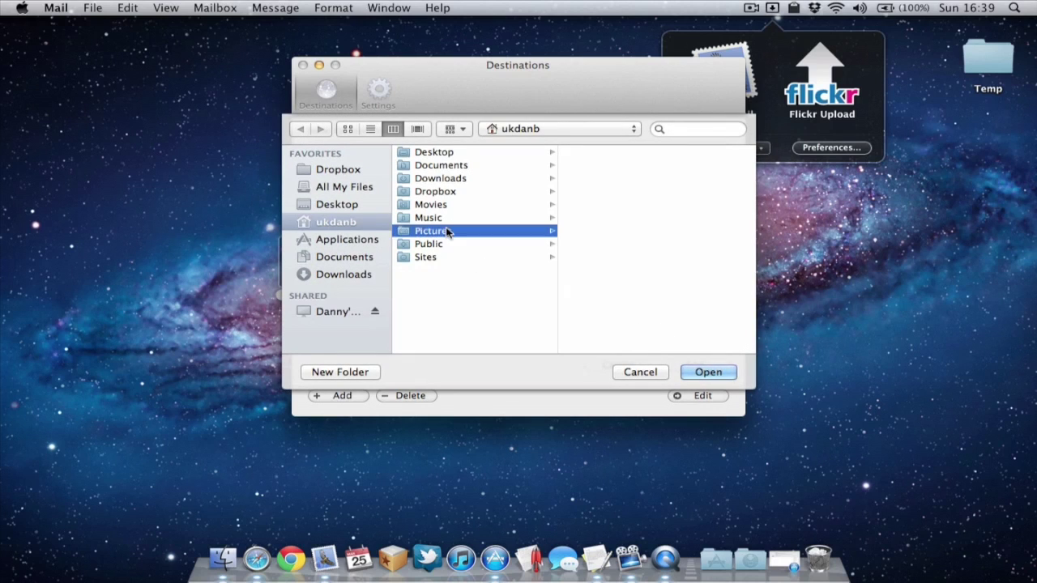
click(710, 370)
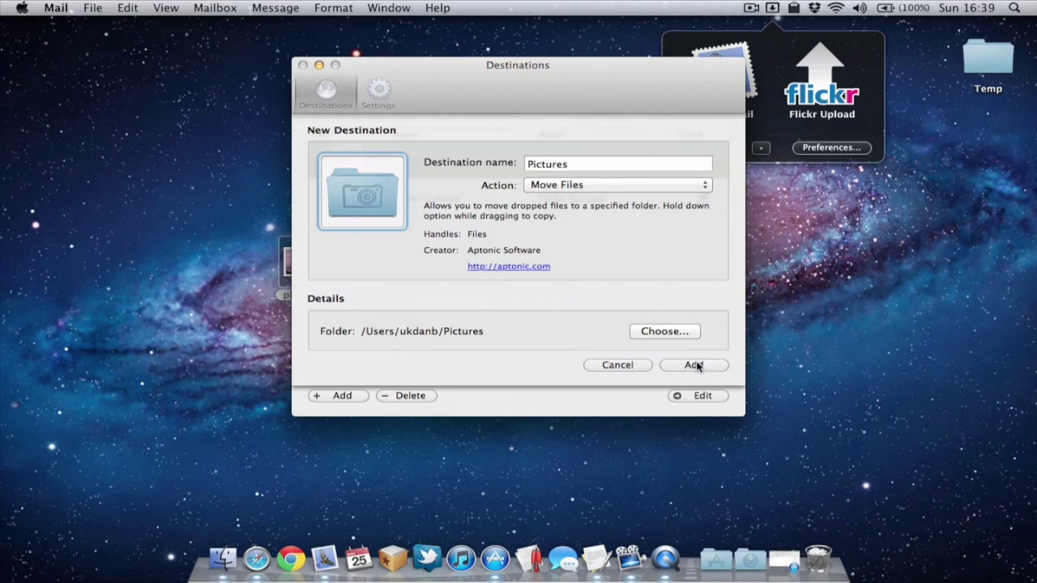
click(694, 365)
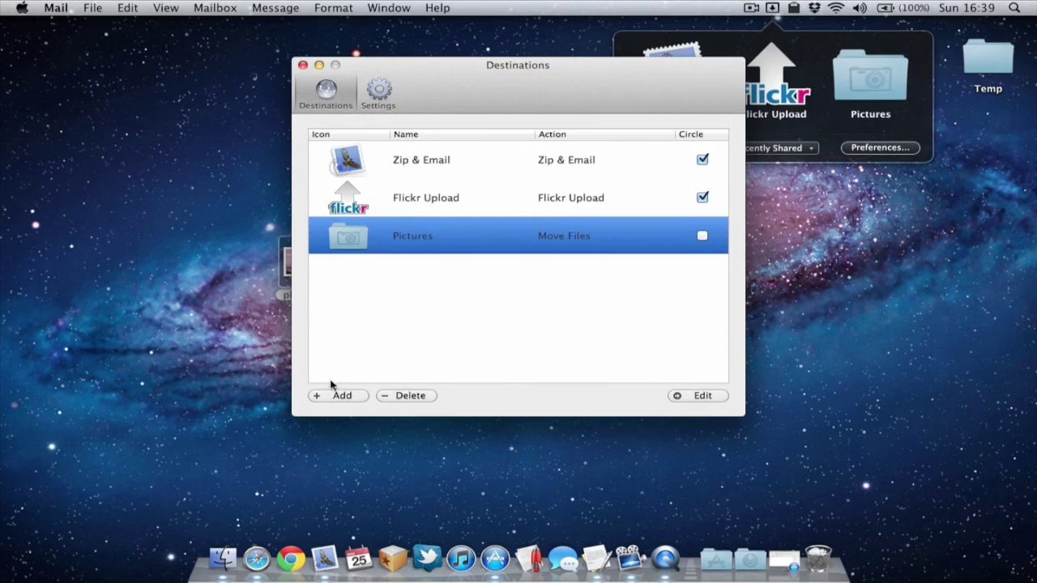
- Add a second Move Files destination targeting the Documents folder, then close the preferences
click(335, 396)
click(588, 195)
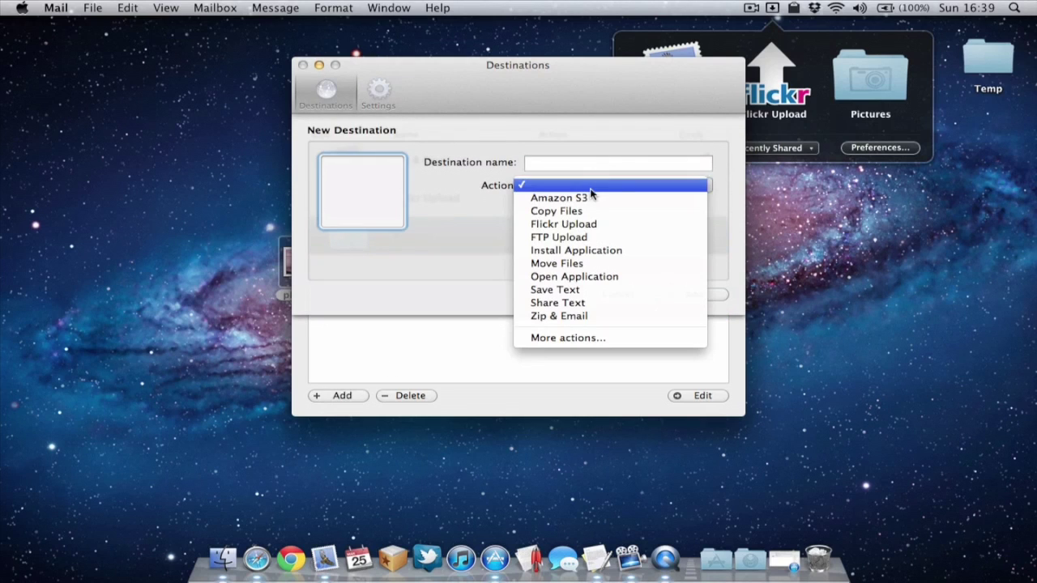
click(590, 268)
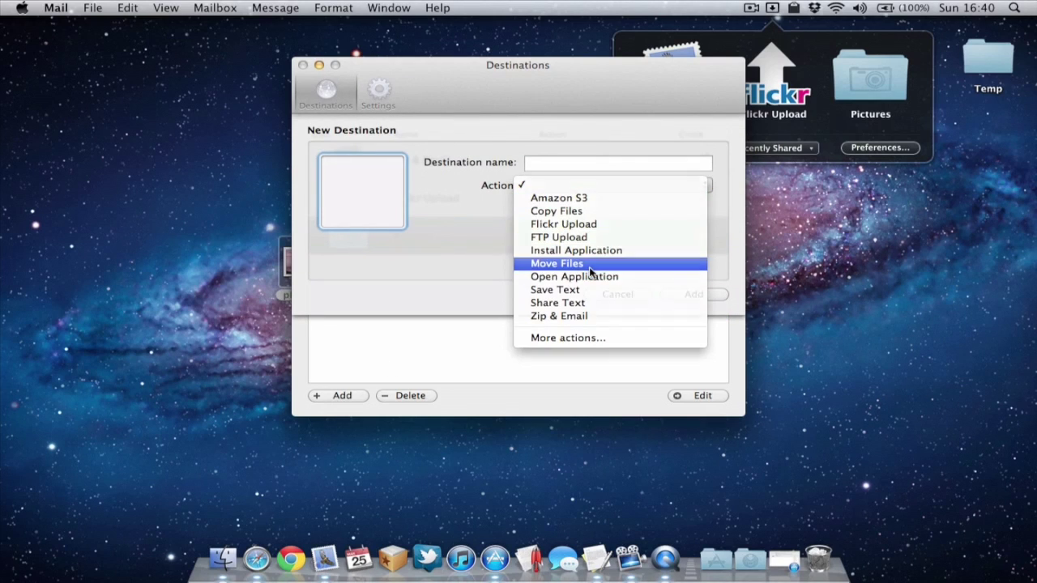
click(666, 333)
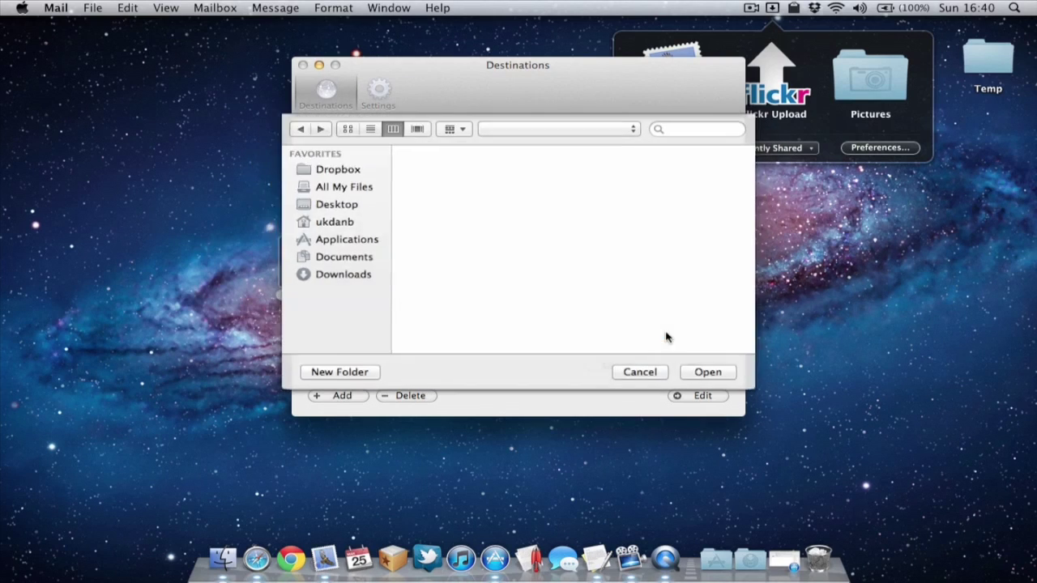
click(368, 259)
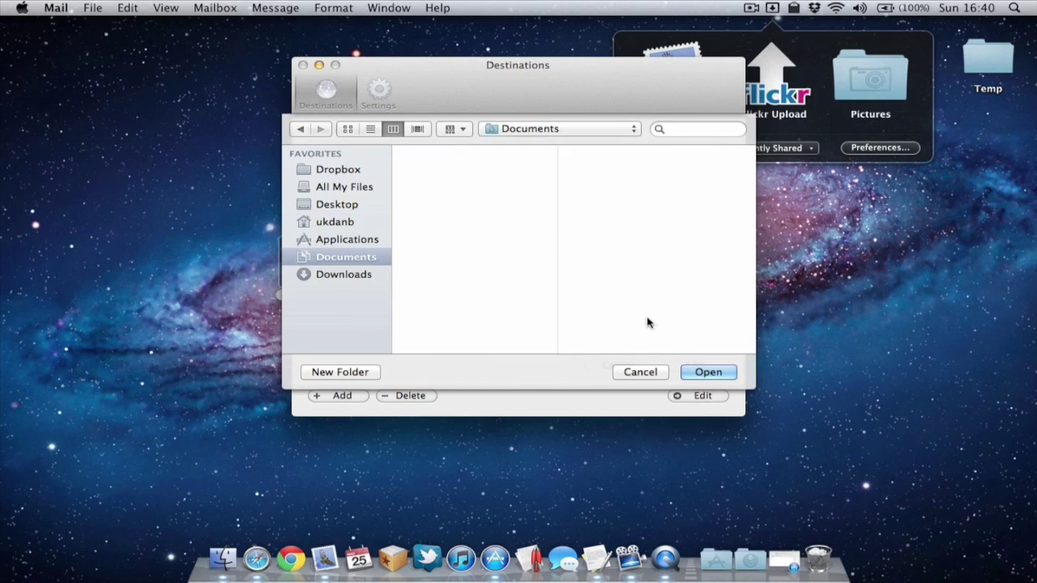
click(712, 372)
click(687, 371)
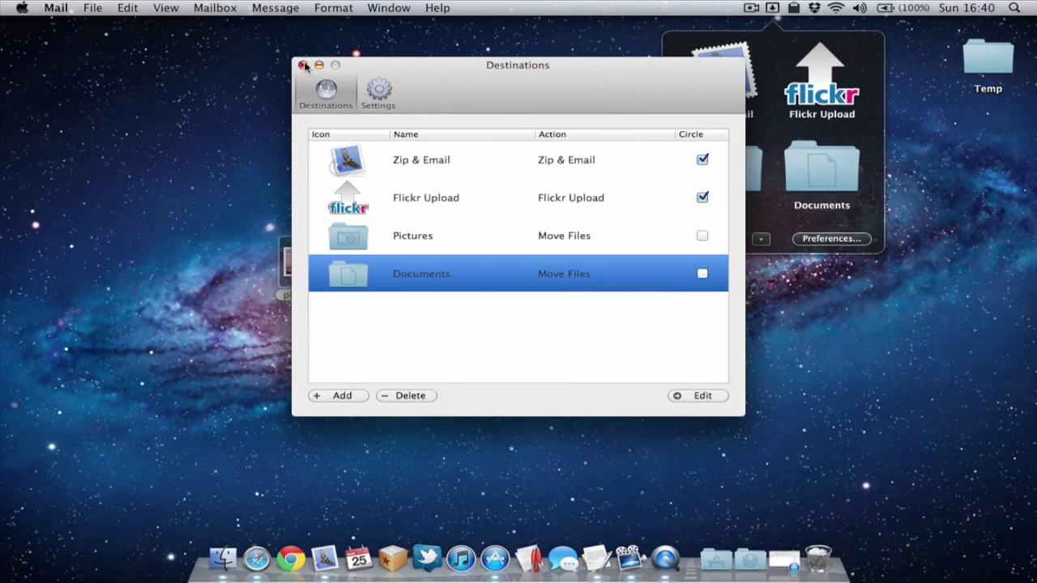
click(302, 64)
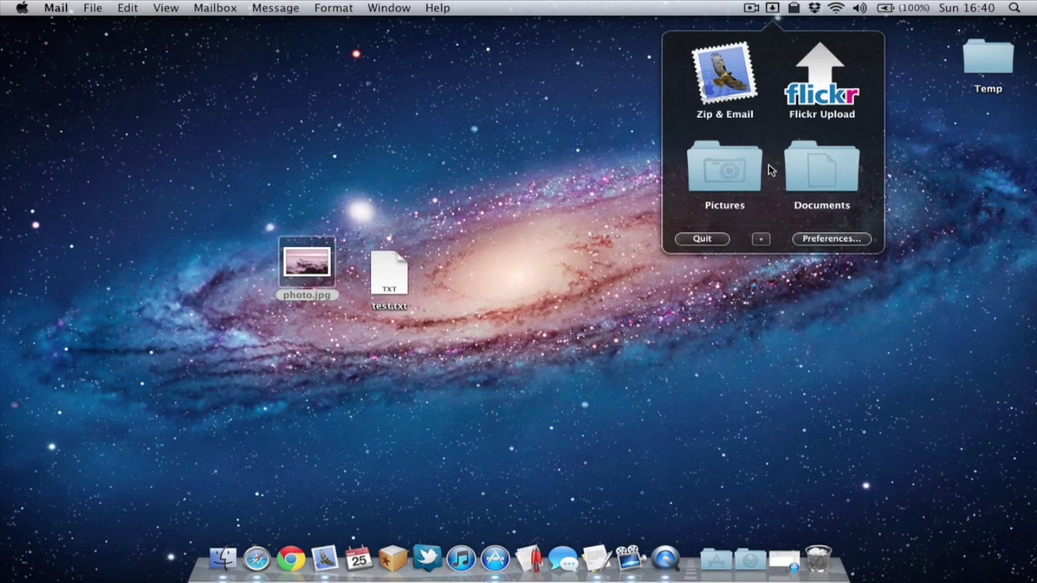
- Drop photo.jpg on the Pictures destination and test.txt on the Documents destination
click(773, 8)
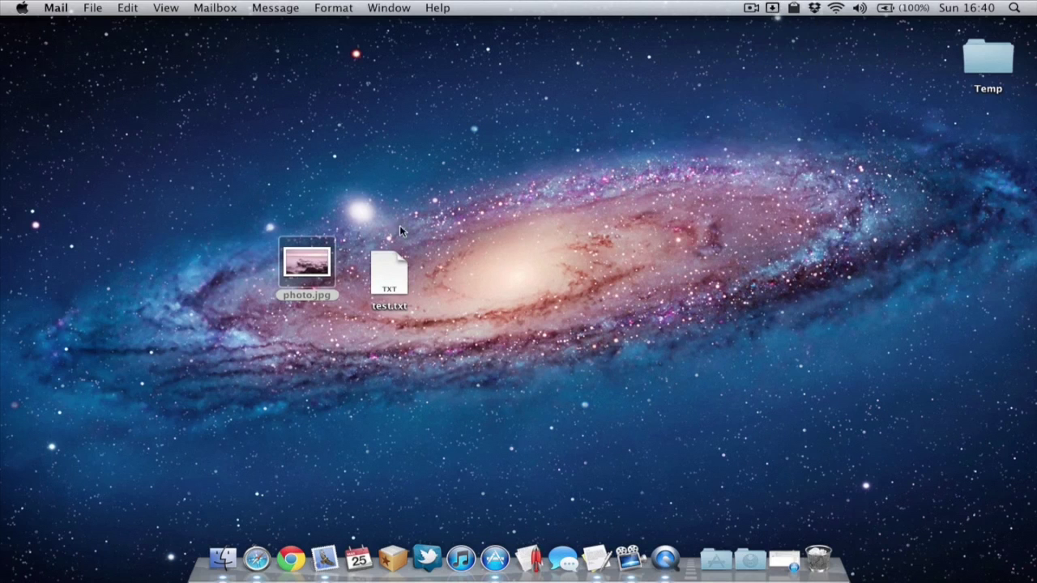
drag(306, 263, 707, 160)
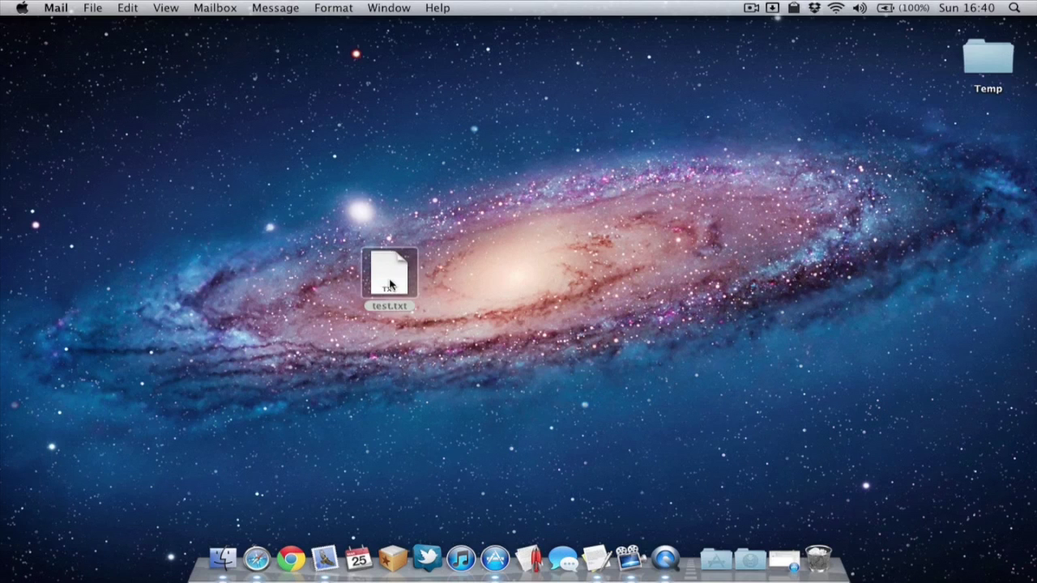
drag(398, 280, 815, 167)
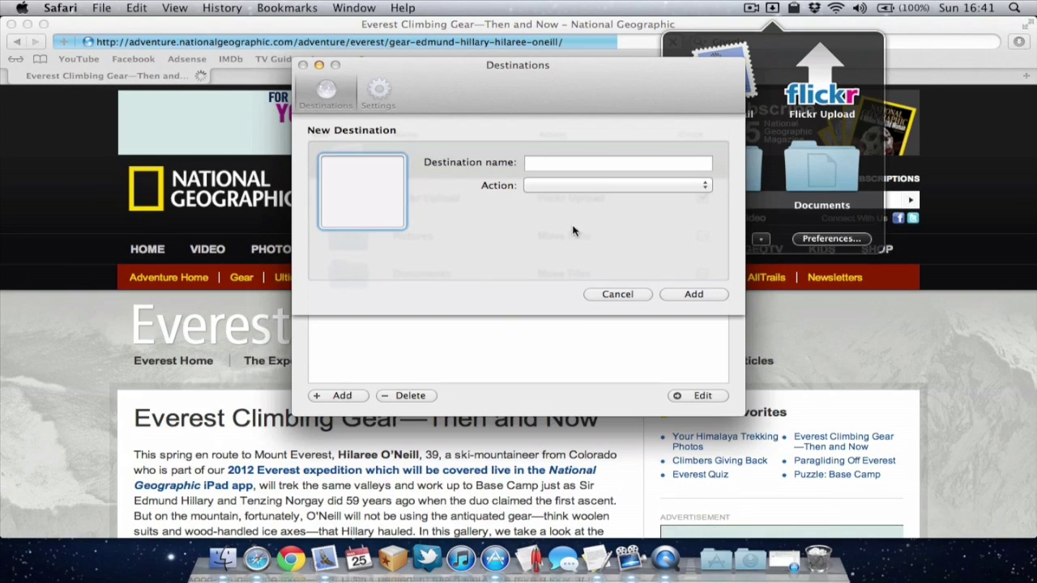
- Create a Save Text destination saving into the Documents folder, then close the Destinations window
click(589, 186)
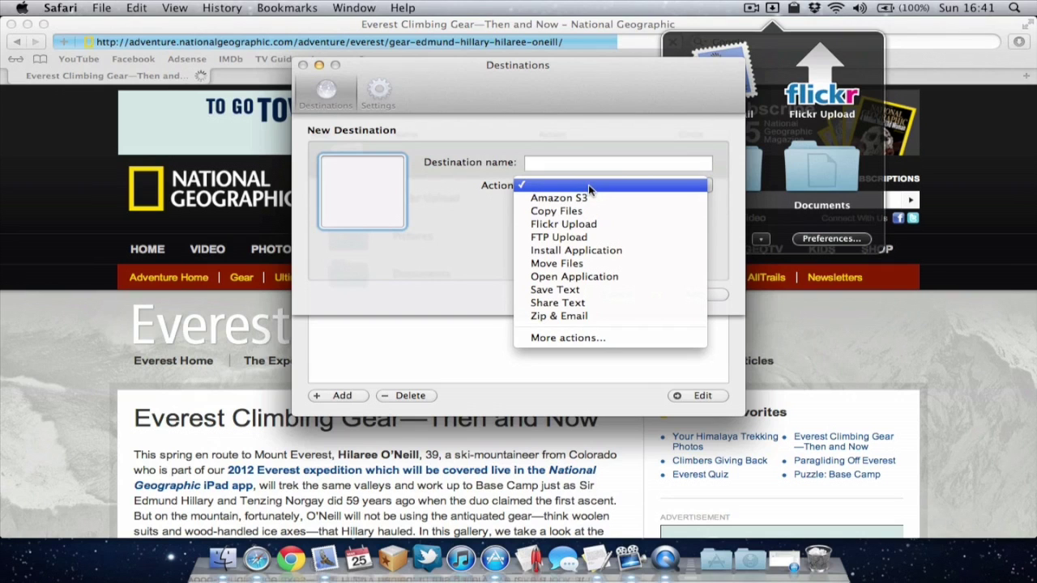
click(577, 292)
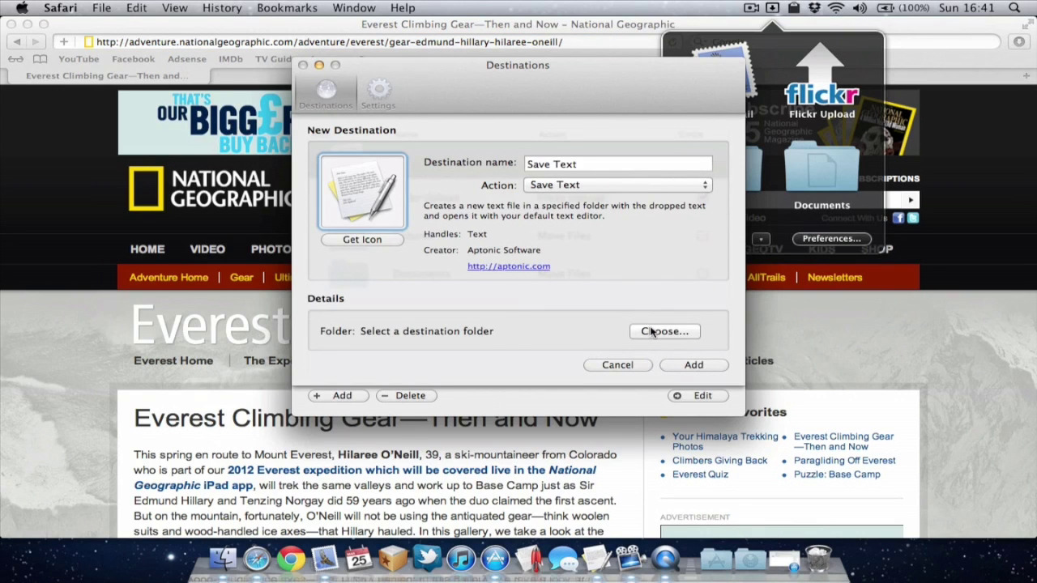
click(650, 331)
click(349, 259)
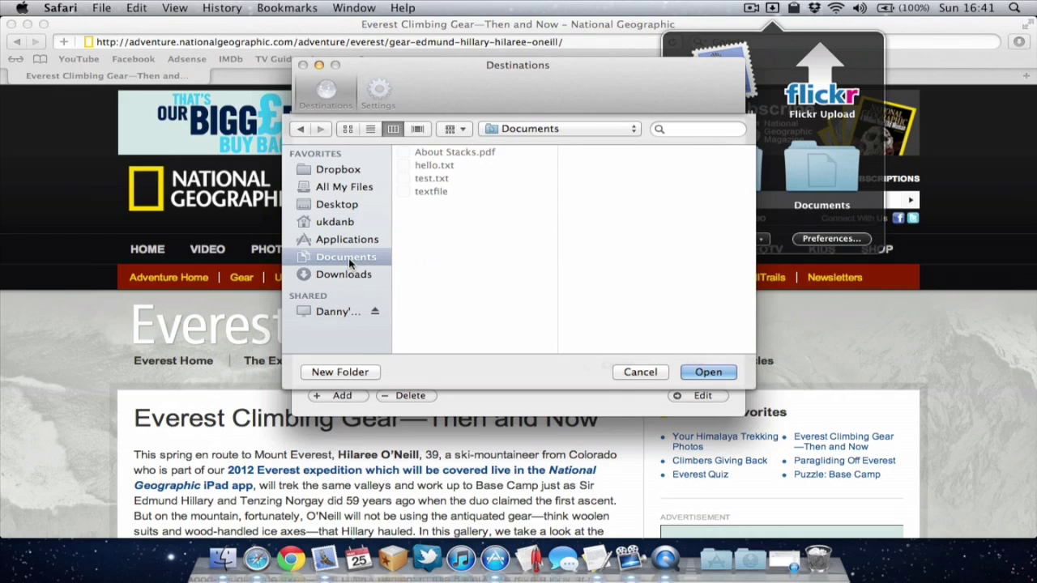
click(702, 372)
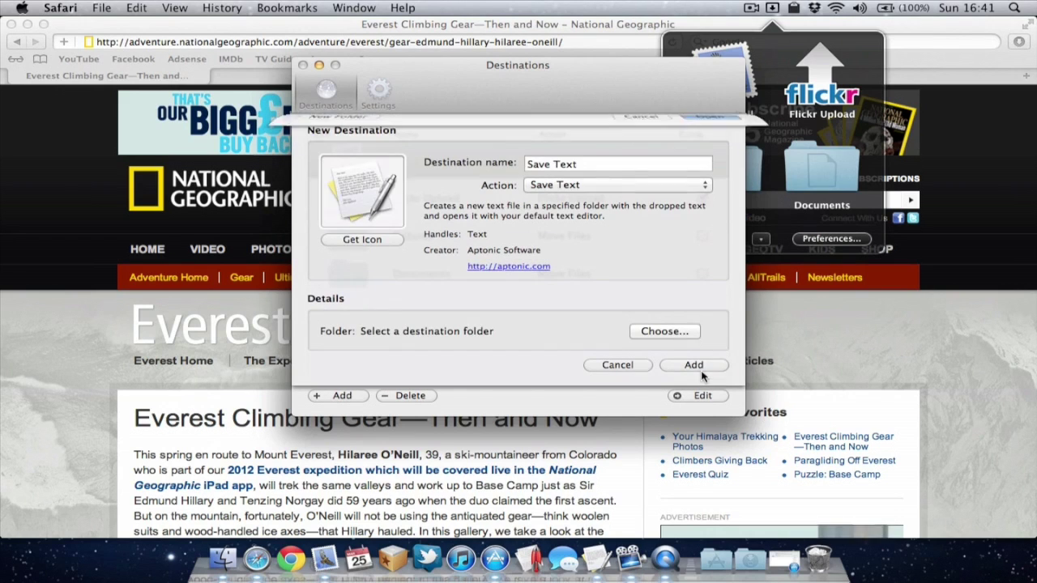
click(698, 370)
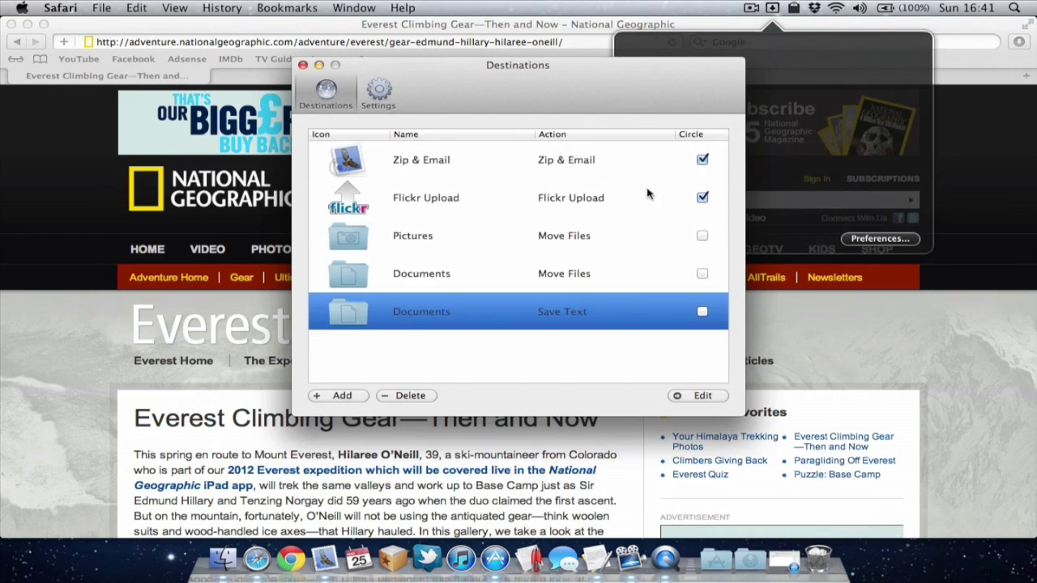
click(303, 65)
- Drop the article's title and opening paragraph on Save Text and name the file 'test'
scroll(174, 326, down, 5)
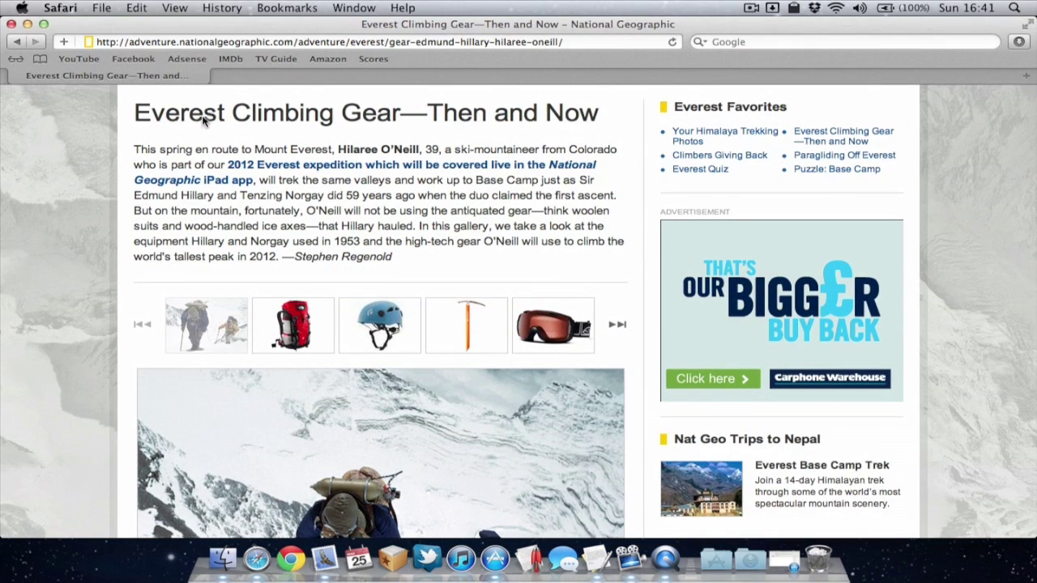
drag(133, 109, 468, 251)
drag(433, 215, 773, 164)
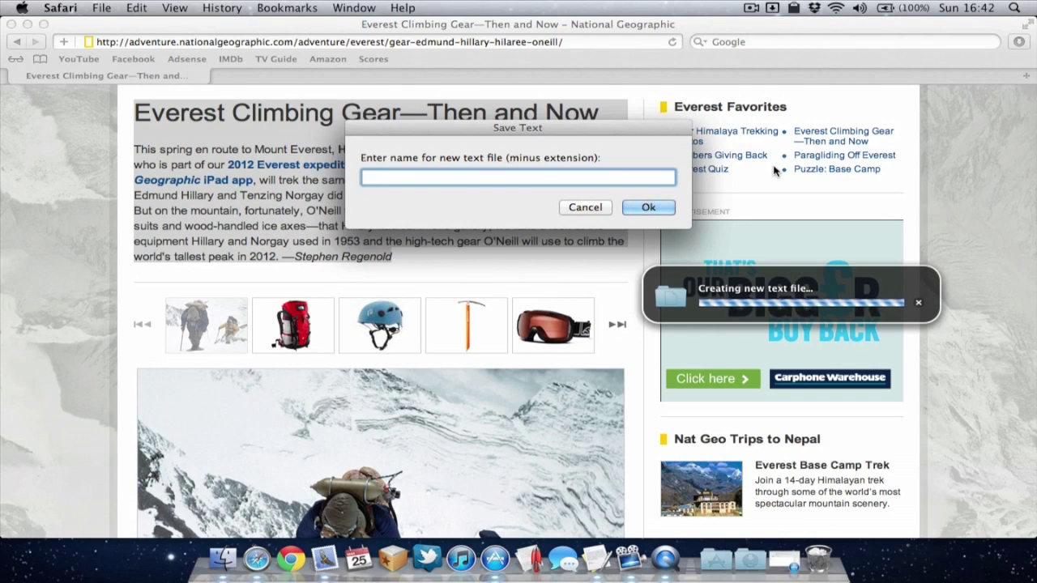
text(test)
key(Return)
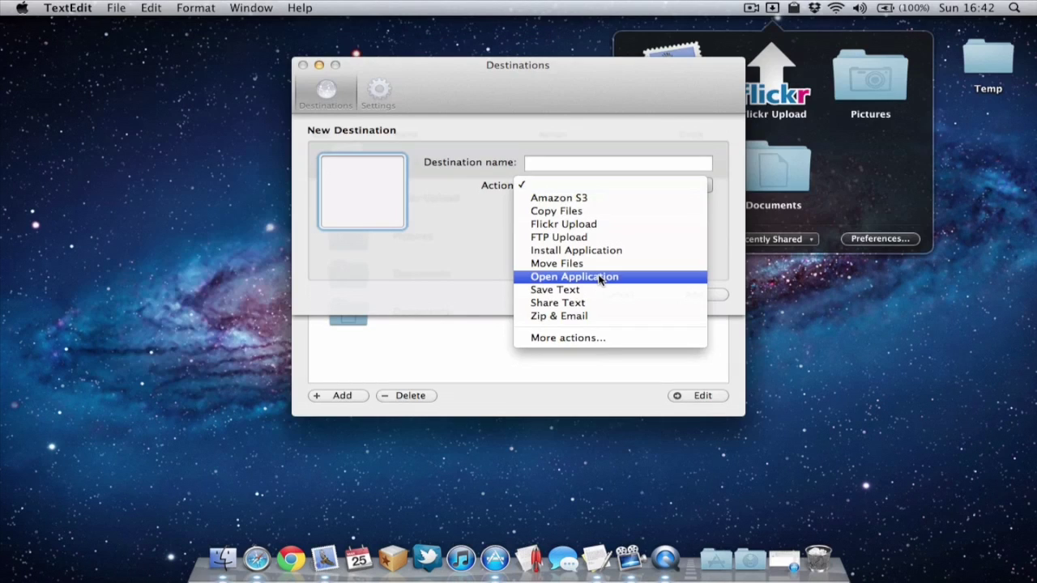
- Add an Open Application destination that launches TextEdit from the Applications folder
click(600, 280)
click(652, 325)
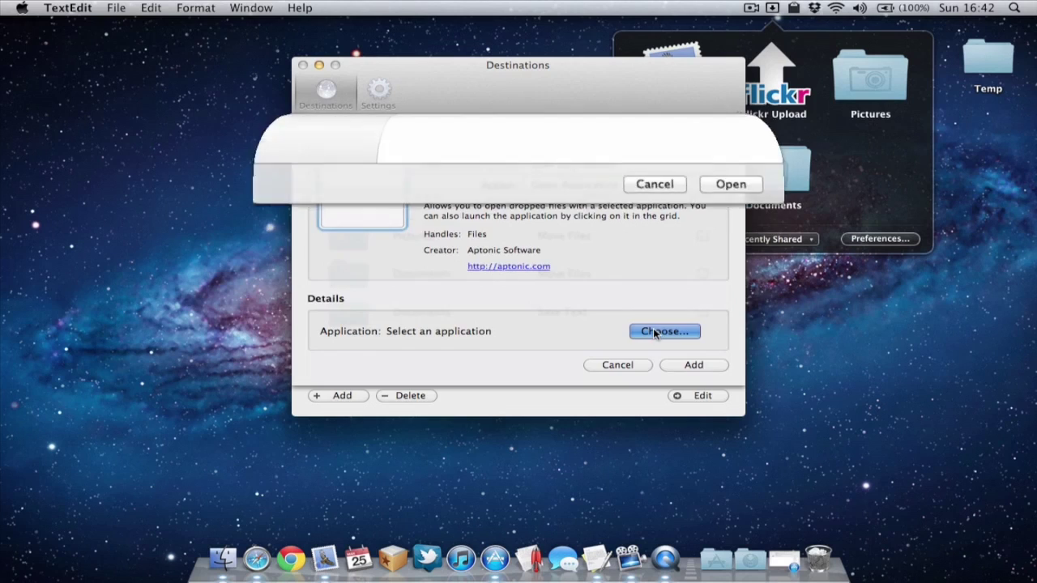
scroll(470, 246, down, 15)
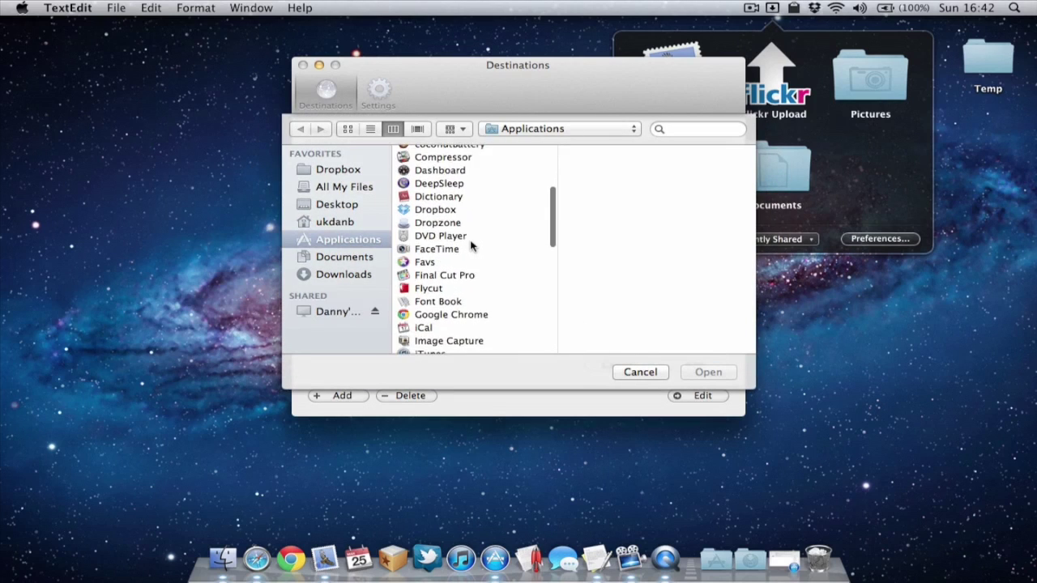
scroll(470, 246, down, 2)
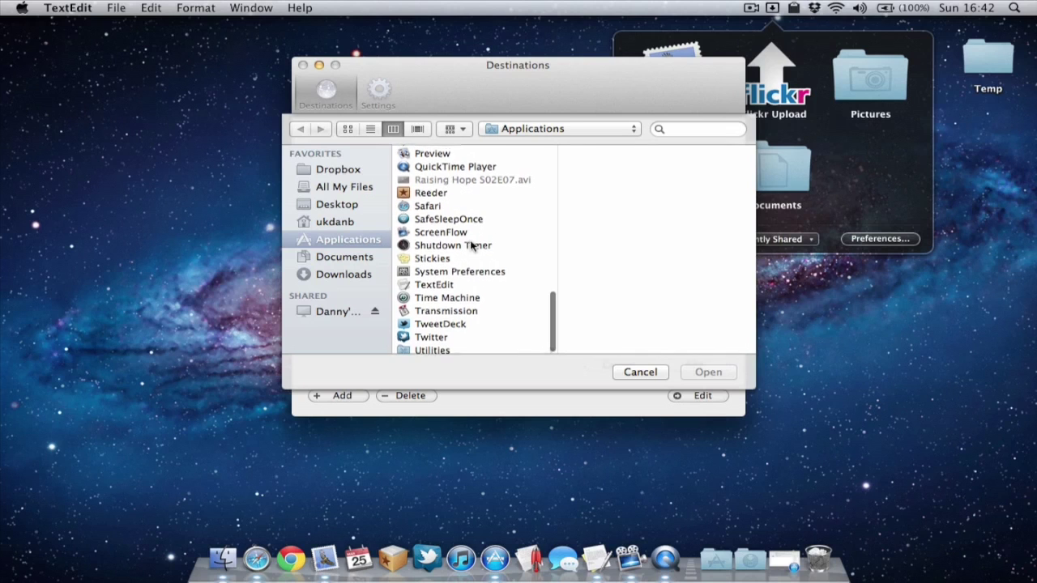
click(458, 287)
click(712, 373)
click(694, 365)
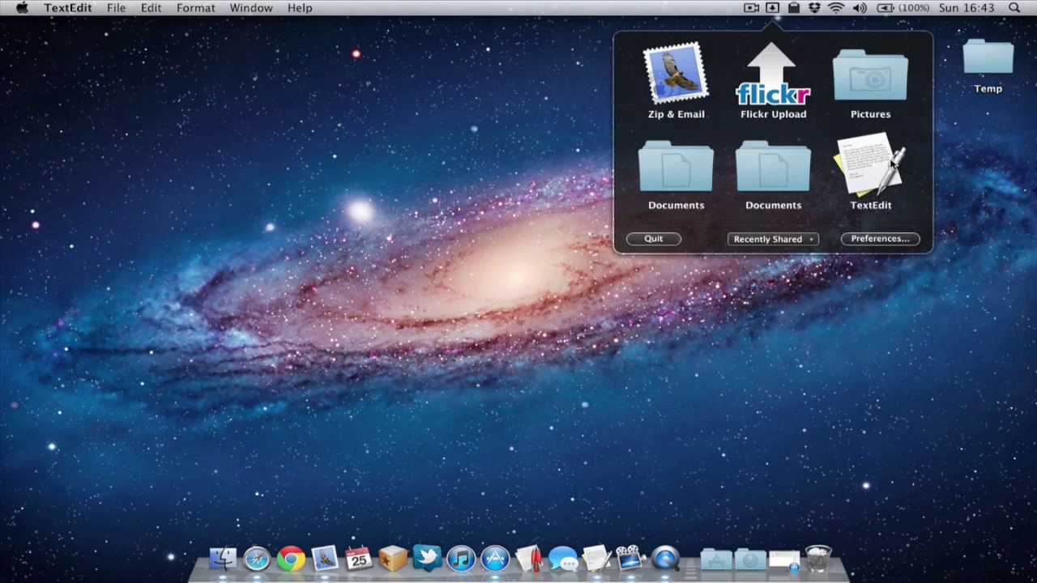
click(907, 242)
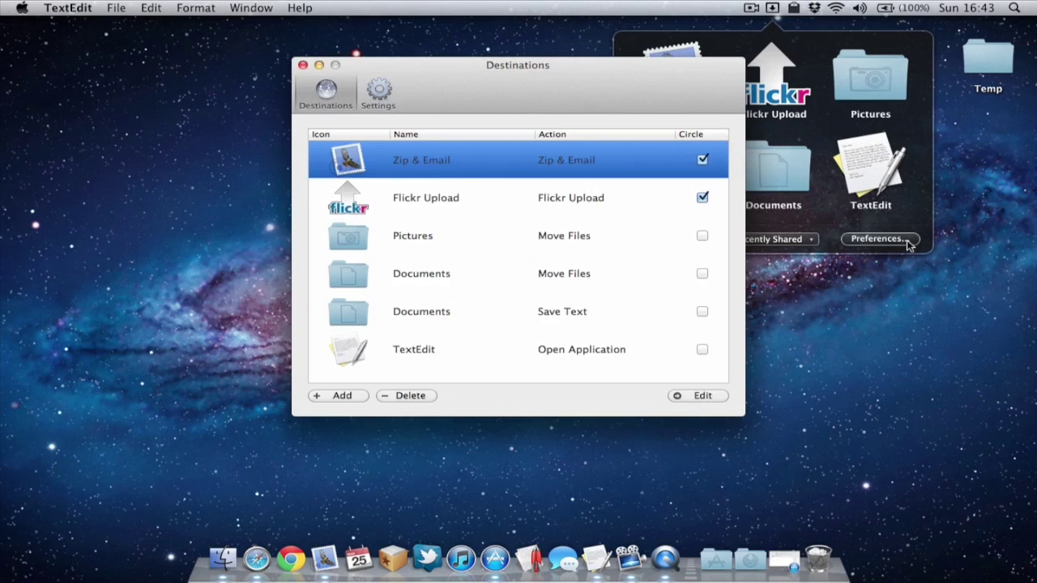
- Start a new destination and choose More actions… from the Action list to open aptonic.com
click(351, 395)
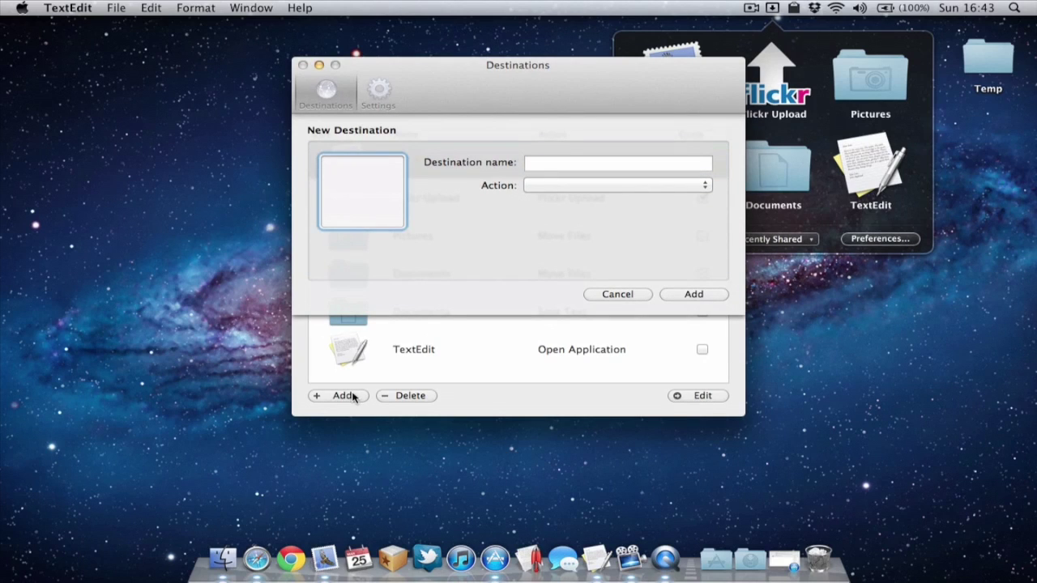
click(584, 187)
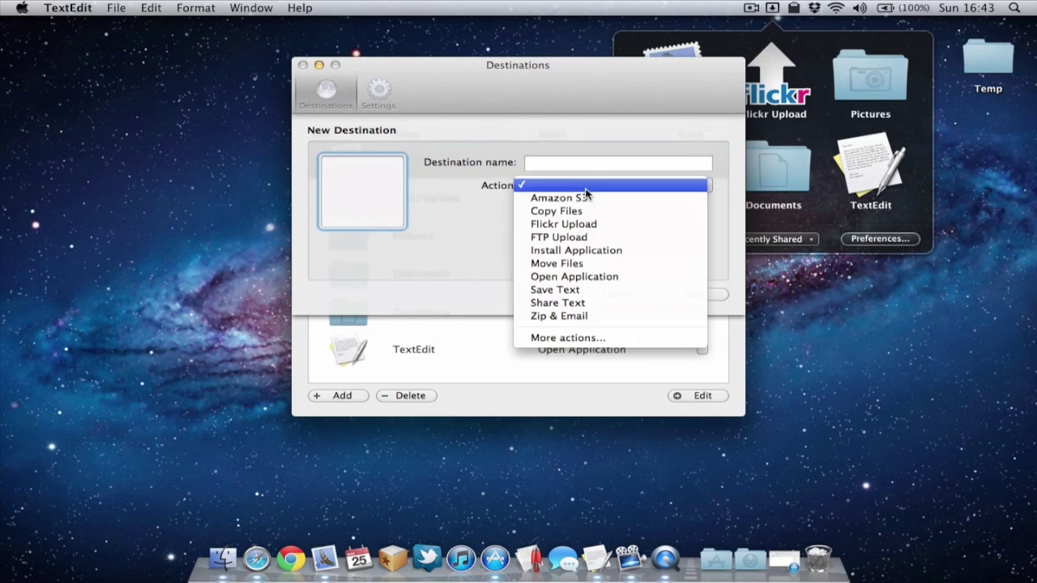
click(585, 338)
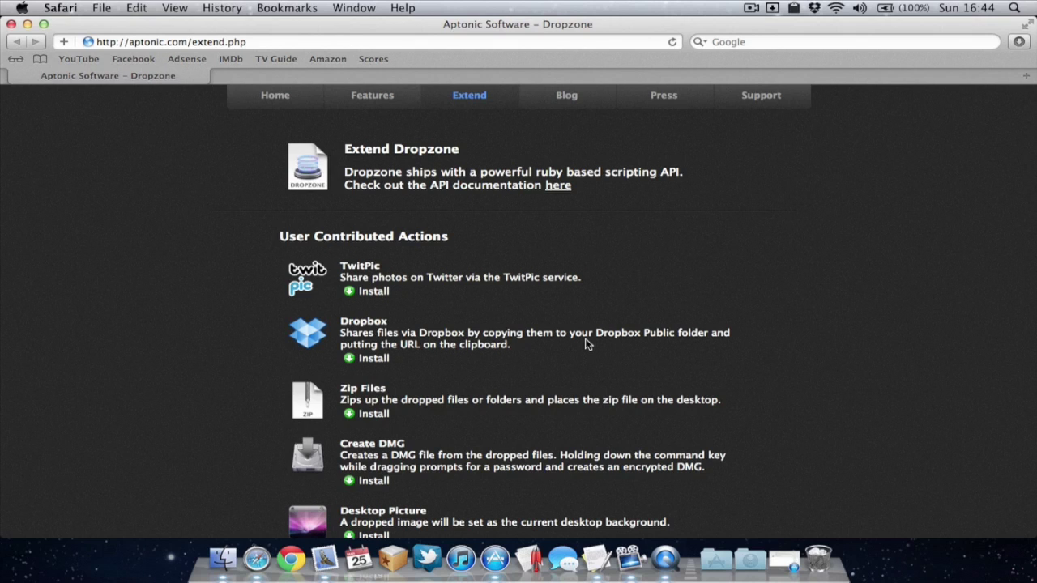
- Scroll the Extend page's User Contributed Actions from TwitPic down to bit.ly and Is.Gd
scroll(466, 284, down, 1)
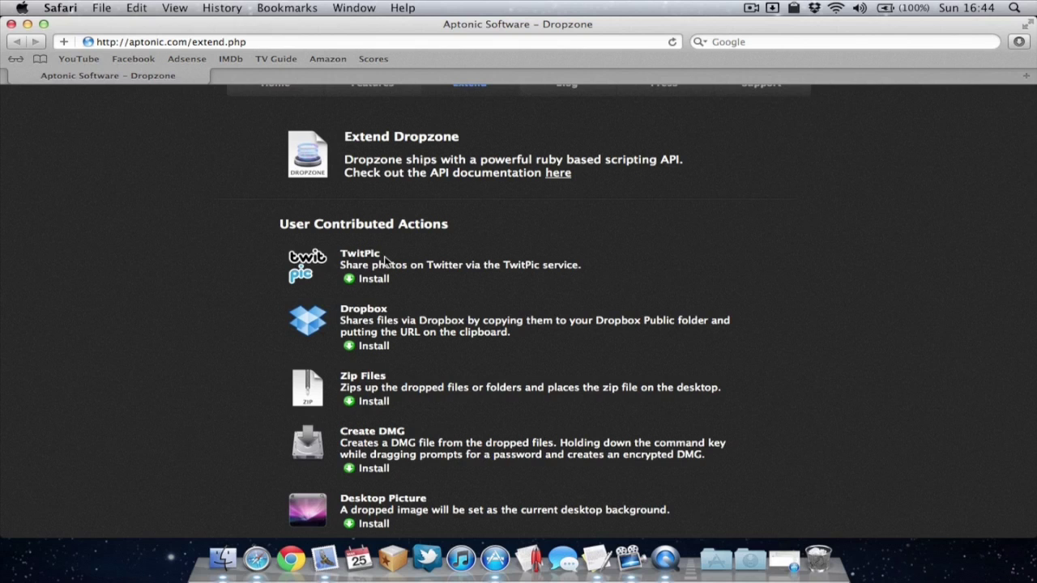
scroll(385, 259, down, 4)
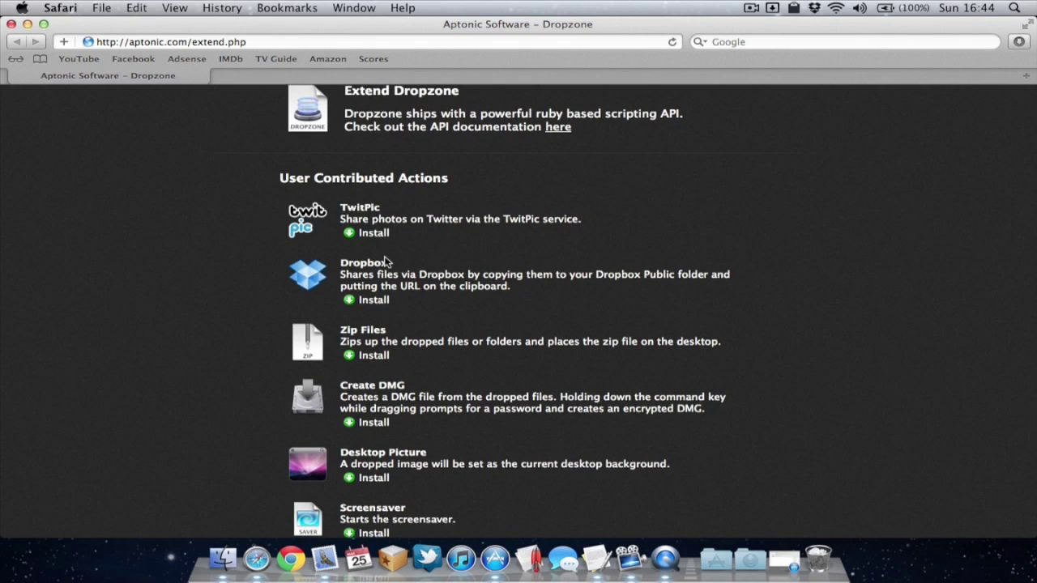
scroll(422, 283, down, 2)
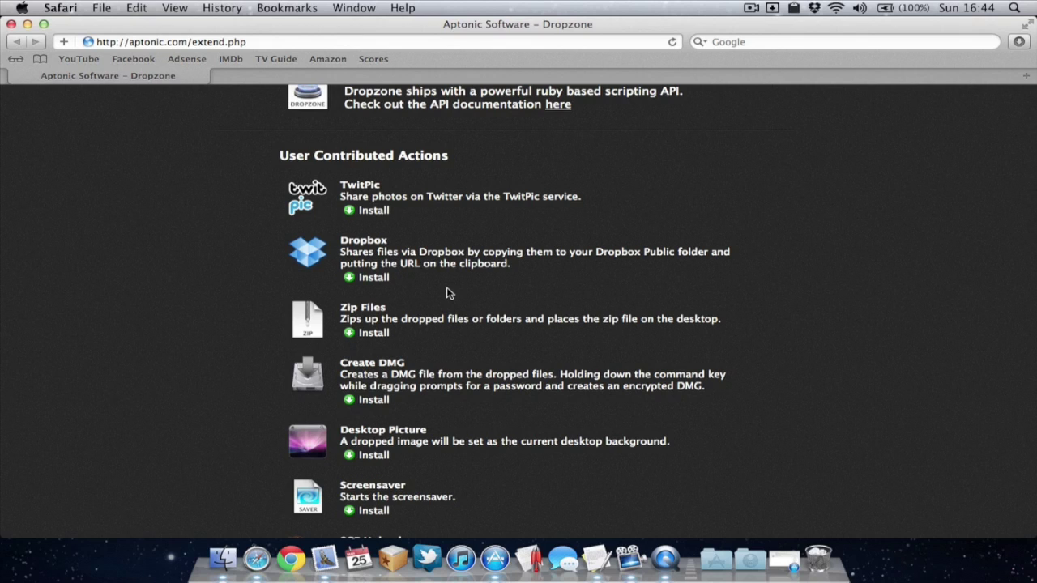
scroll(408, 367, up, 1)
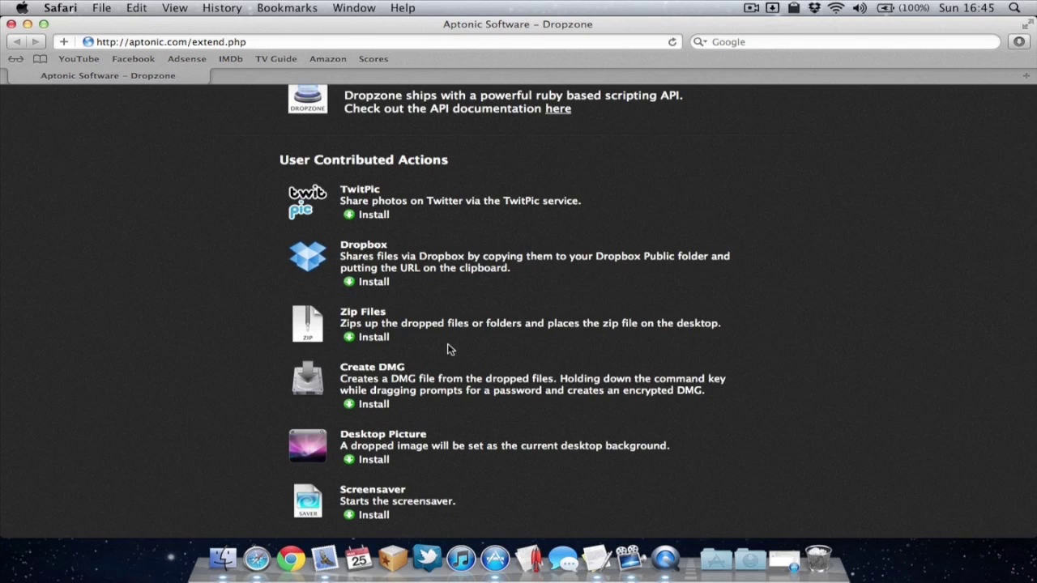
scroll(450, 349, down, 3)
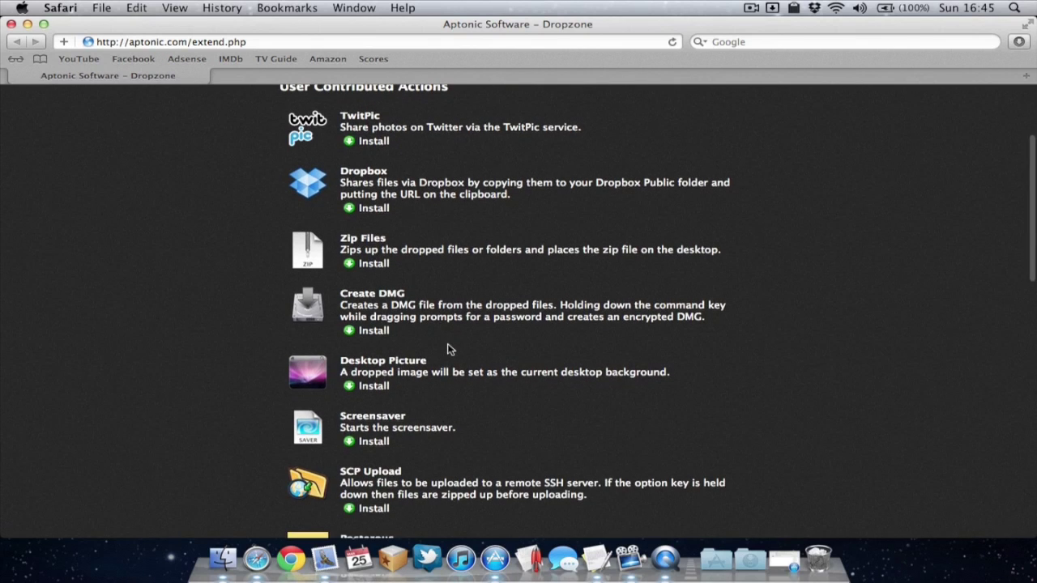
scroll(450, 349, down, 3)
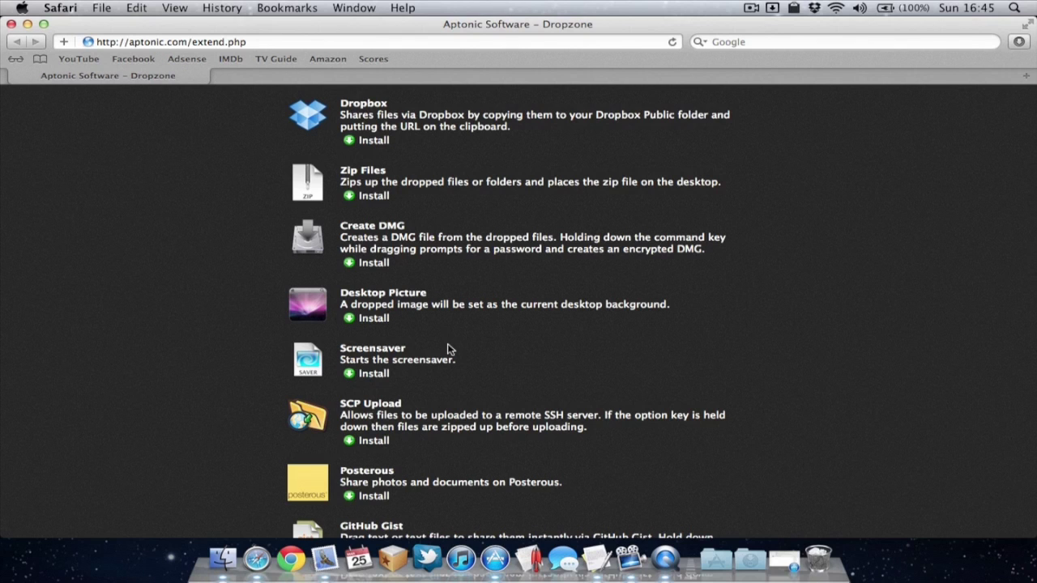
scroll(450, 350, down, 8)
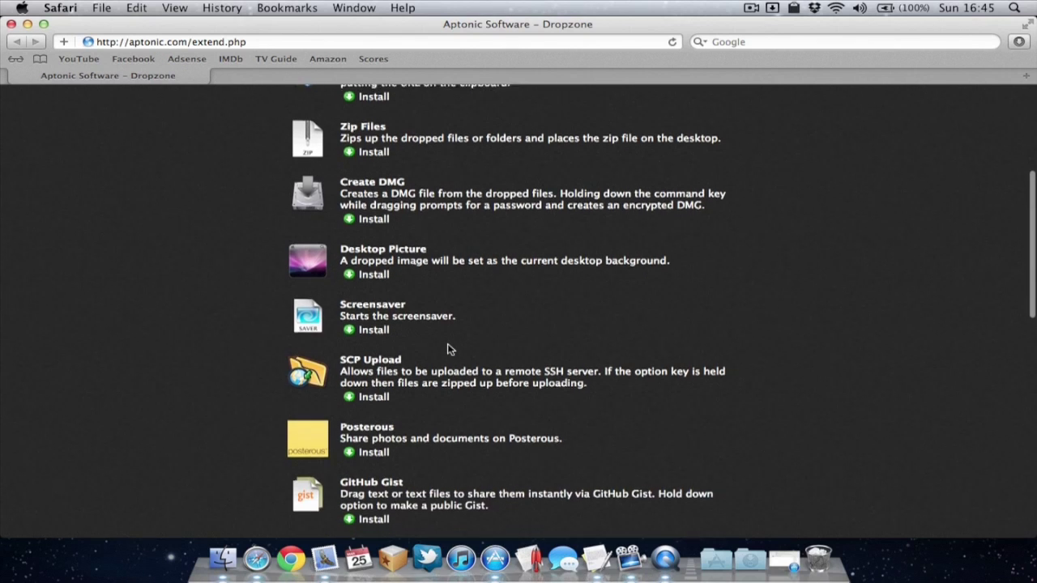
scroll(448, 349, down, 4)
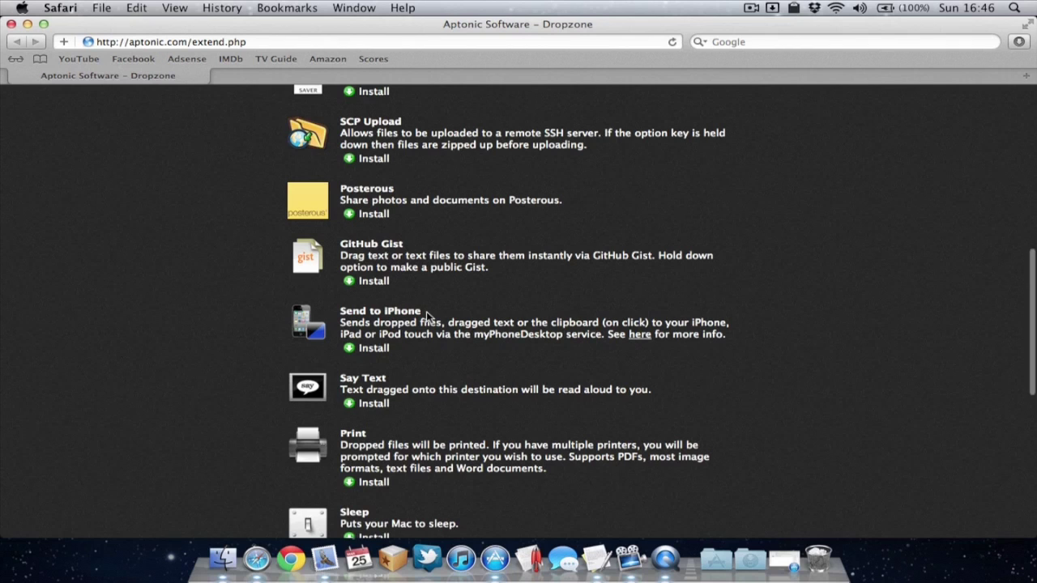
scroll(426, 311, down, 5)
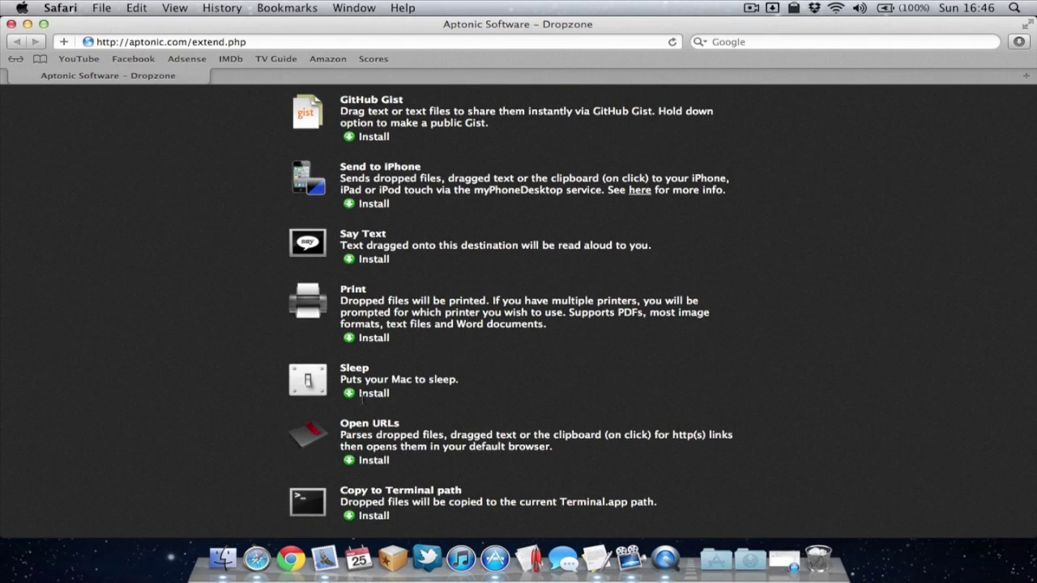
scroll(363, 400, down, 5)
scroll(362, 399, down, 3)
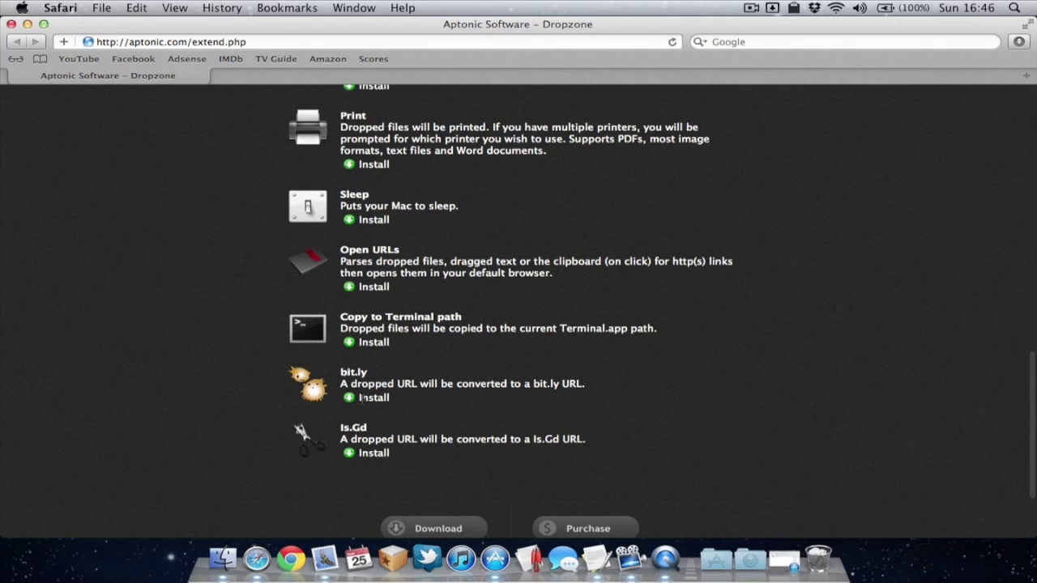